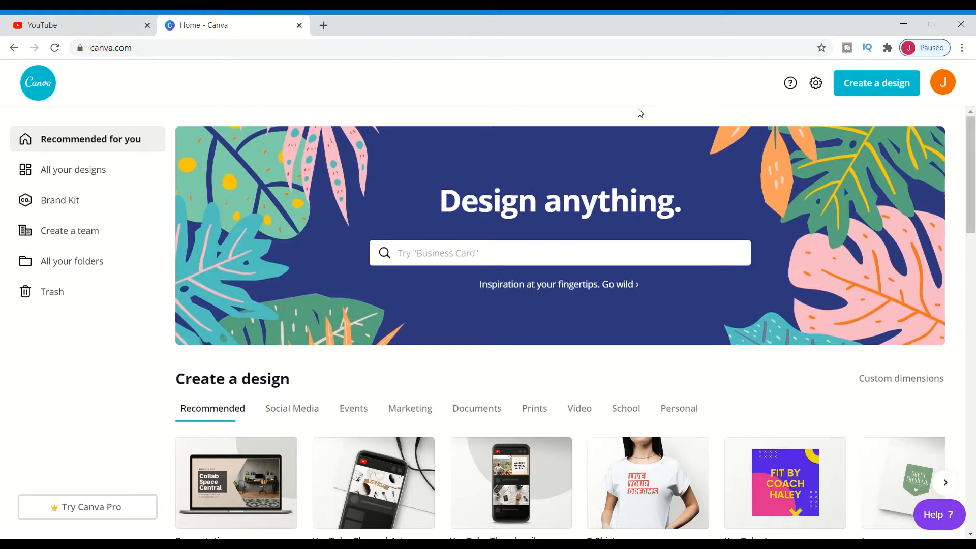
Create a new YouTube Channel Art design
click(885, 88)
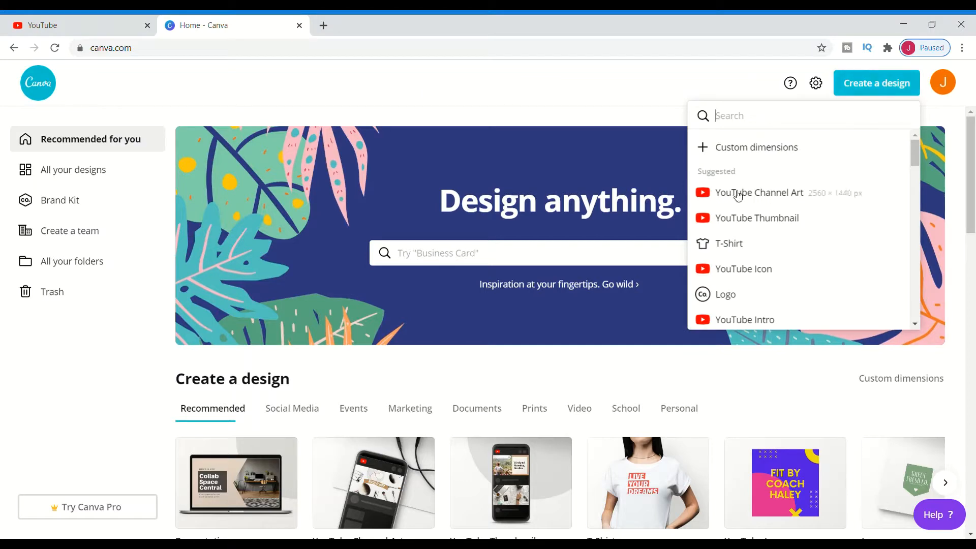
click(743, 193)
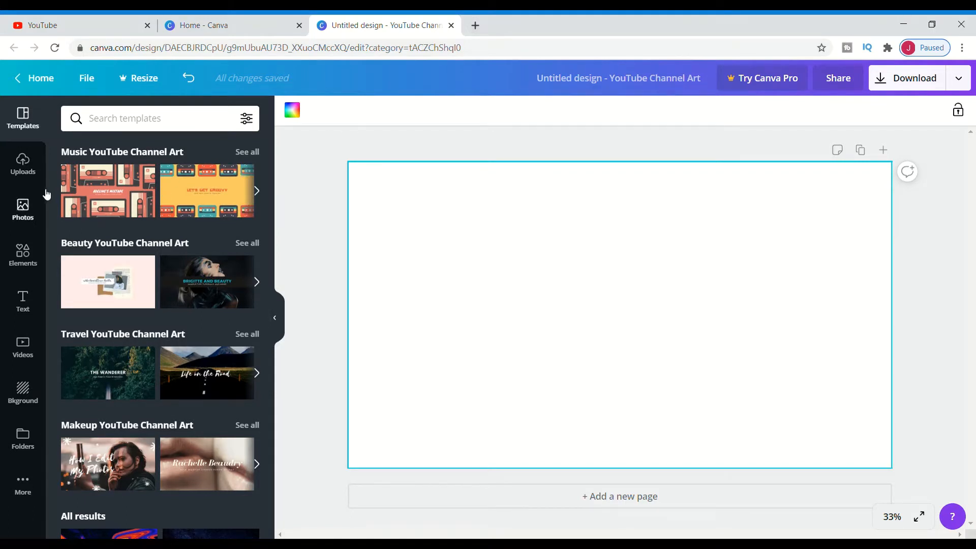
Place the uploaded channel-art template guide image on the canvas, stretch it to fill the whole banner, and lock it
click(28, 178)
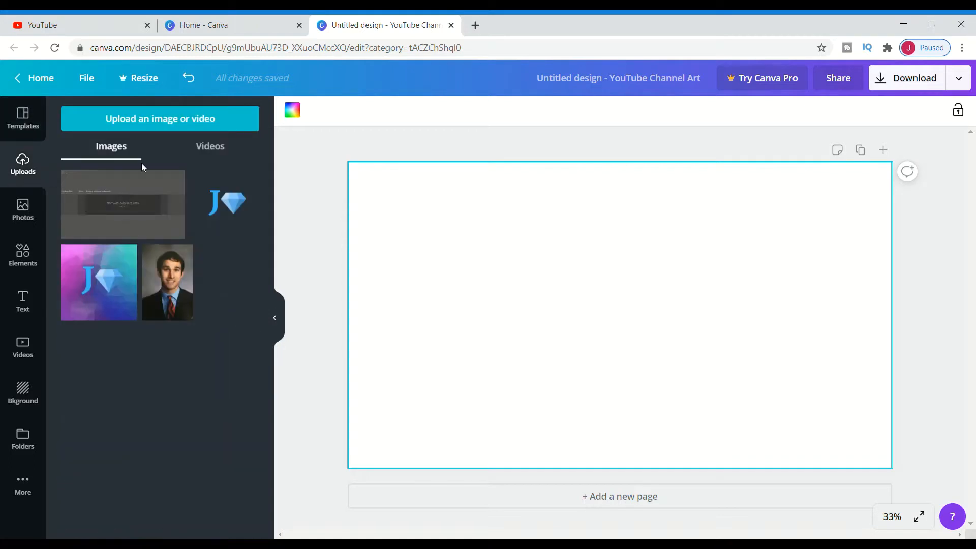
click(152, 200)
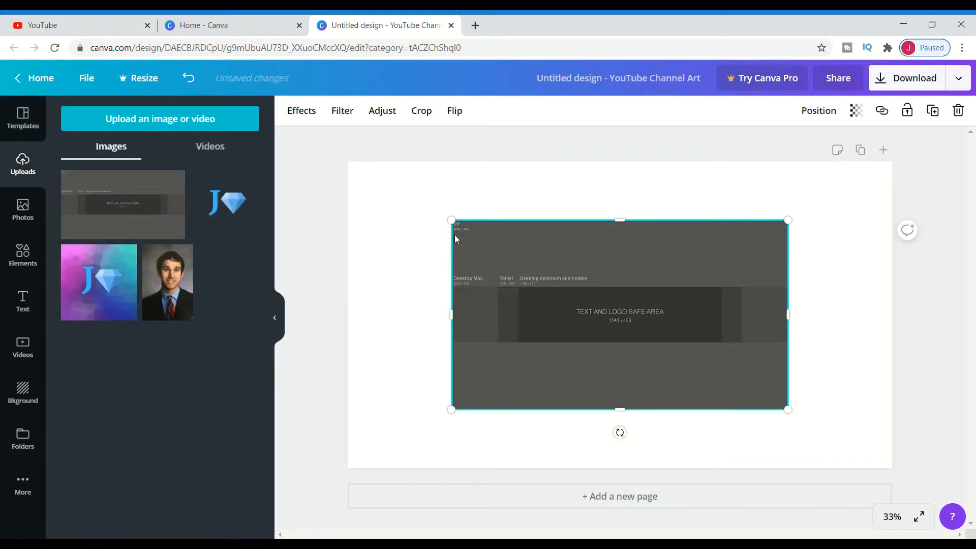
drag(452, 221, 348, 162)
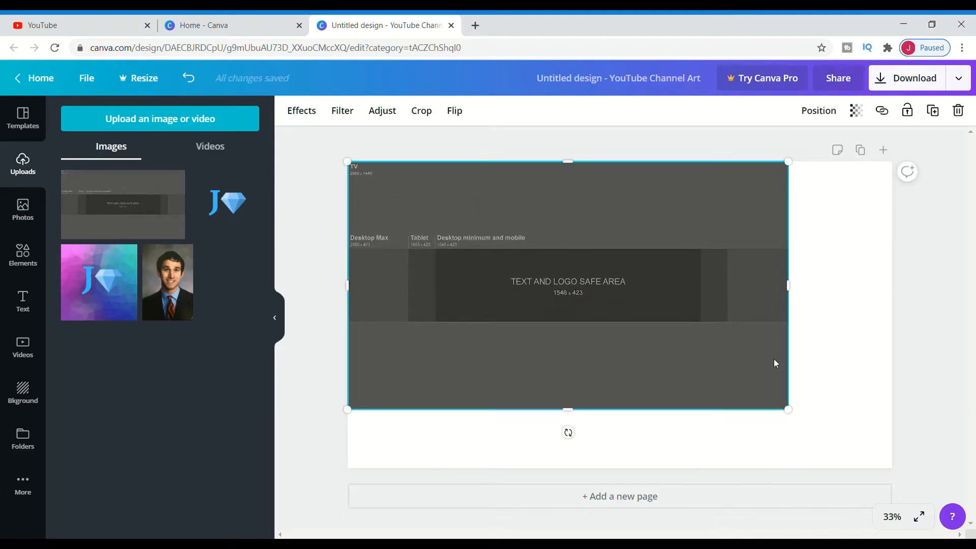
drag(791, 413, 905, 465)
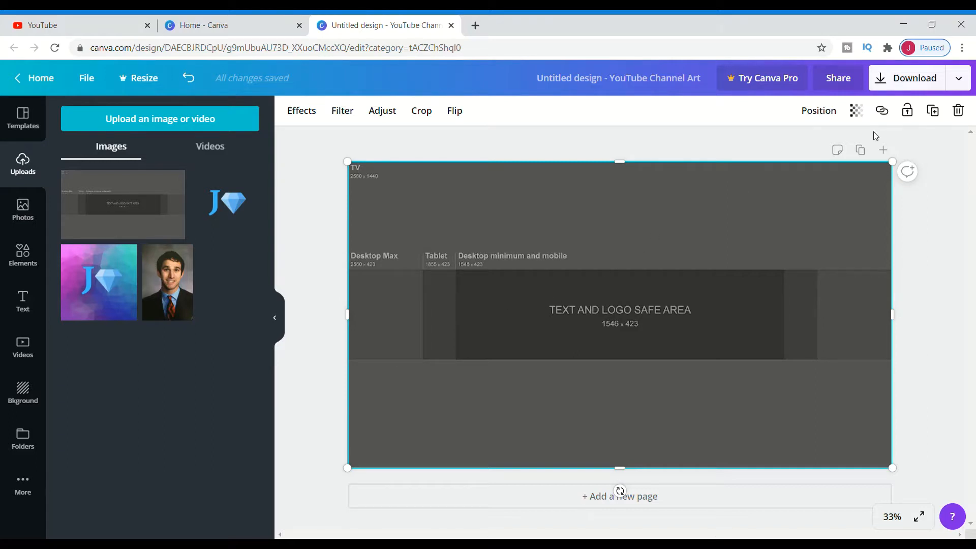
click(907, 110)
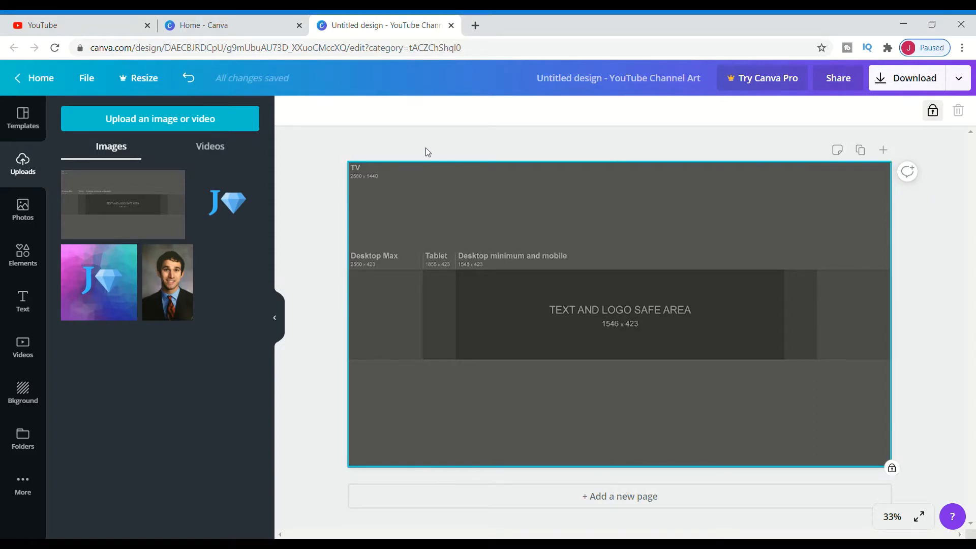
Add a square shape and enlarge it over the centre of the banner
click(23, 255)
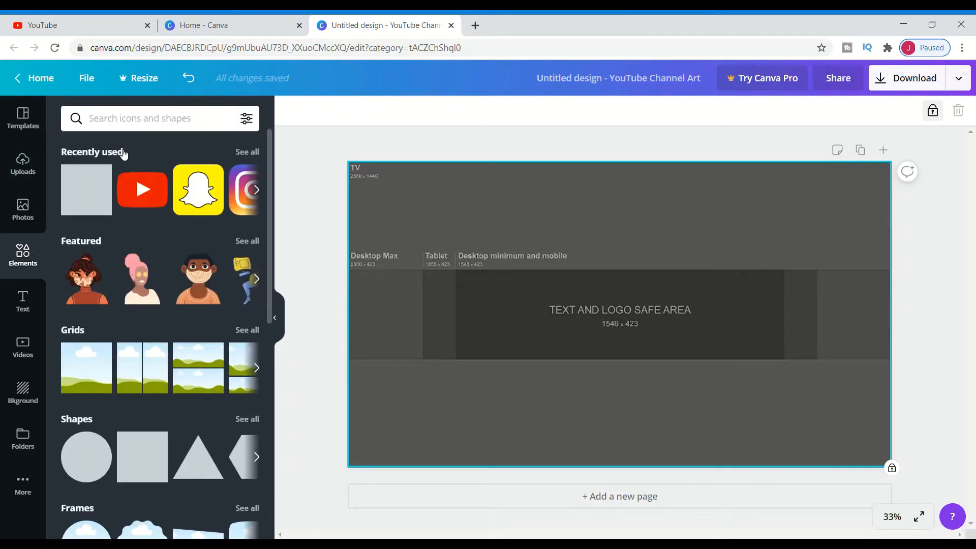
click(91, 198)
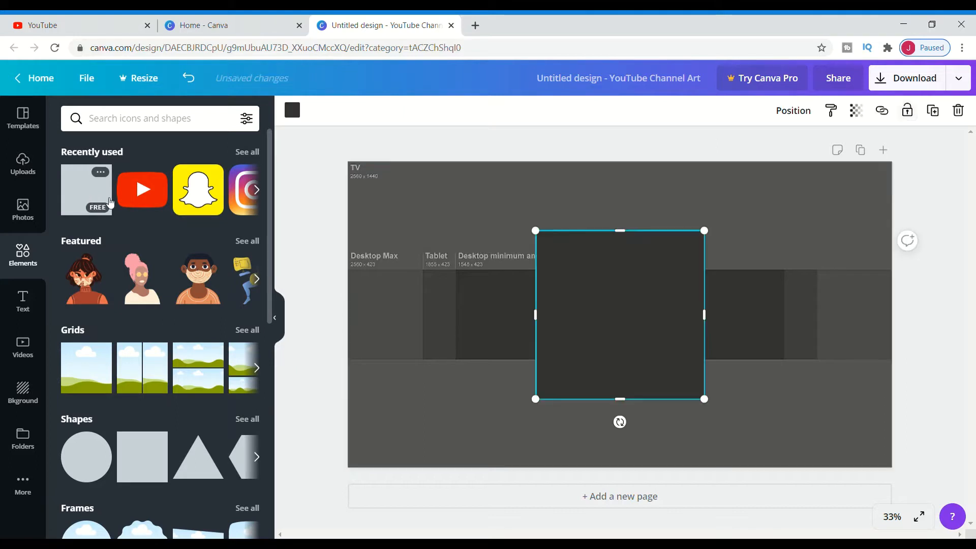
drag(544, 243, 472, 167)
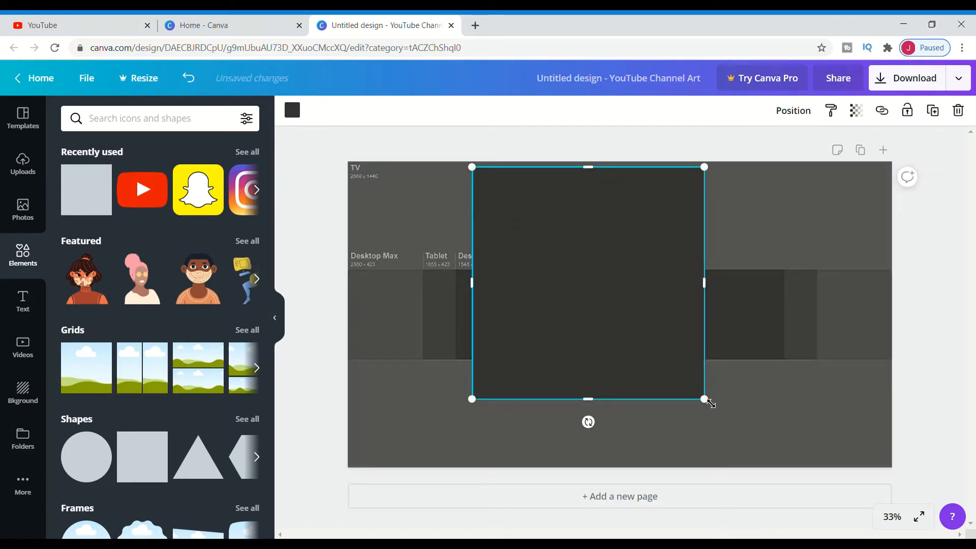
drag(711, 403, 748, 432)
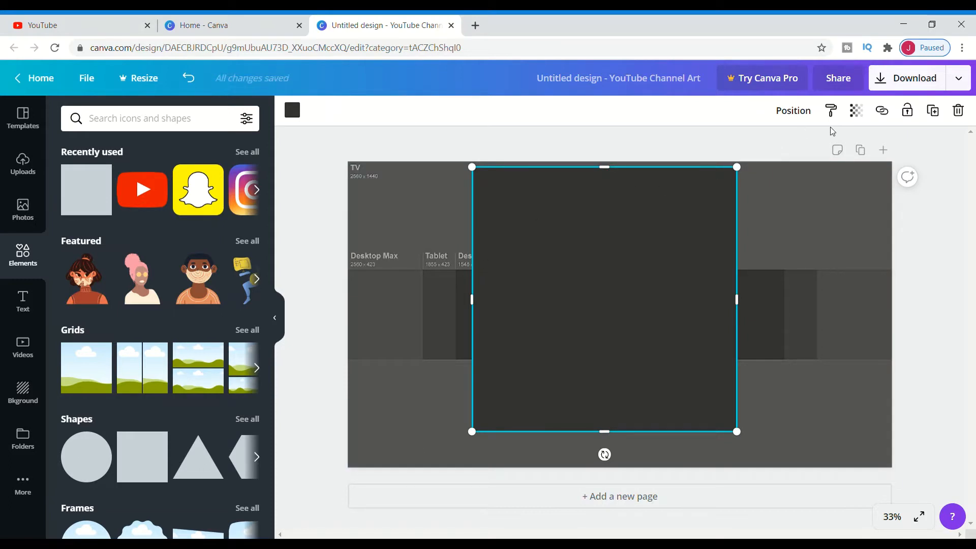
Set the square's transparency to 41 and stretch it to cover the entire canvas
click(857, 110)
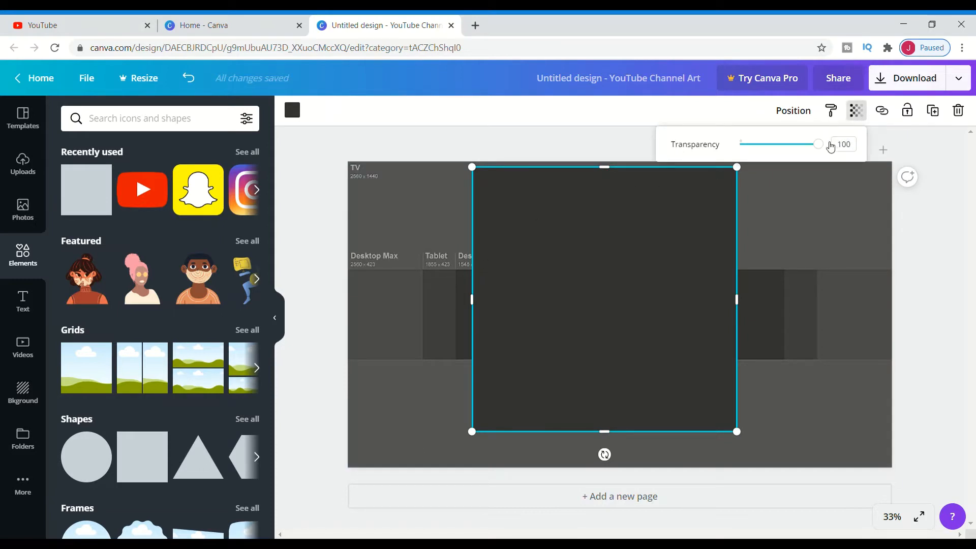
drag(817, 145, 776, 153)
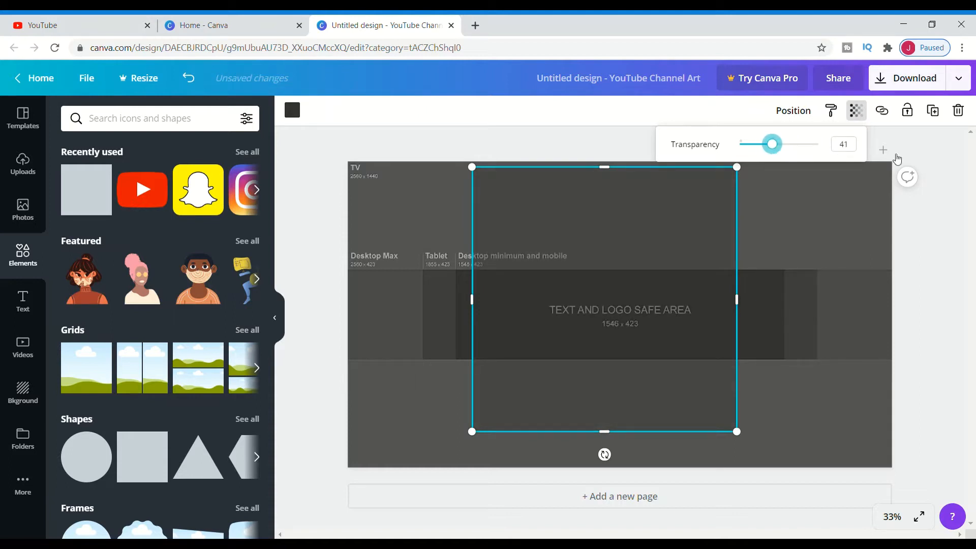
drag(748, 313, 902, 321)
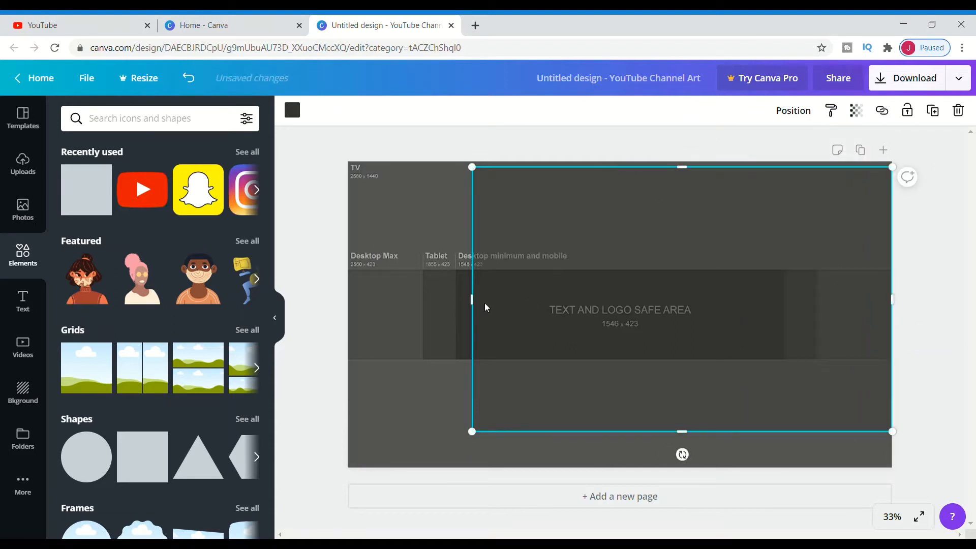
drag(479, 308, 355, 325)
drag(633, 169, 632, 162)
drag(626, 439, 630, 474)
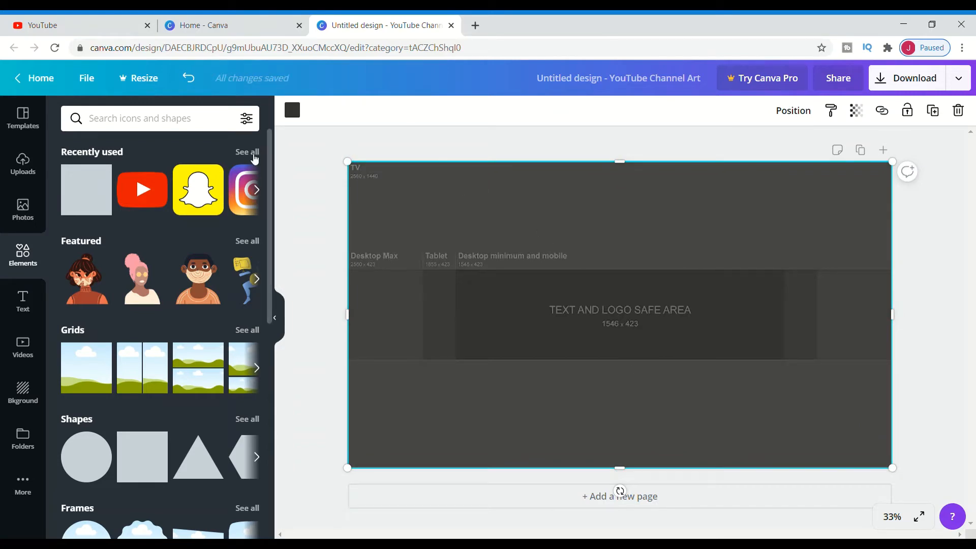
Add a heading reading "Digital Diamond Standard" in the text and logo safe area
click(31, 218)
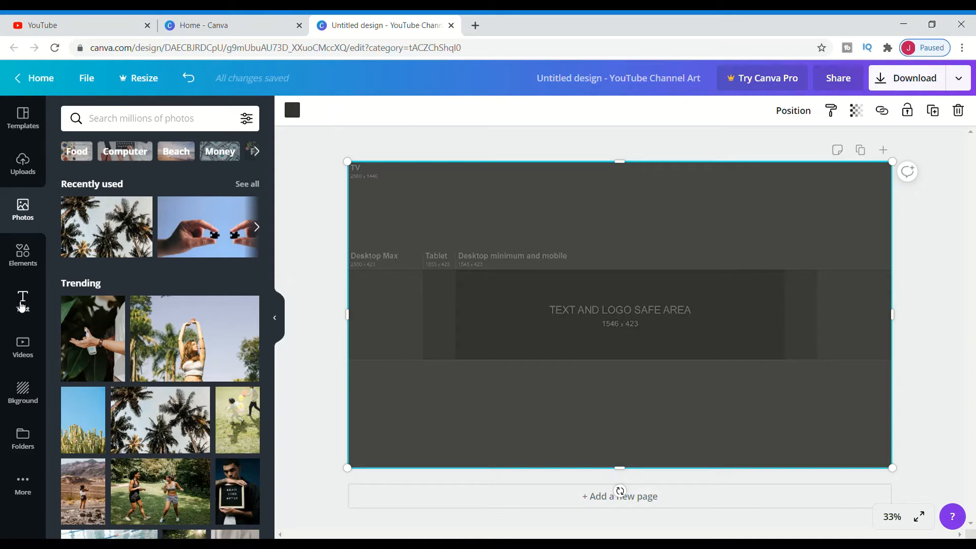
click(23, 297)
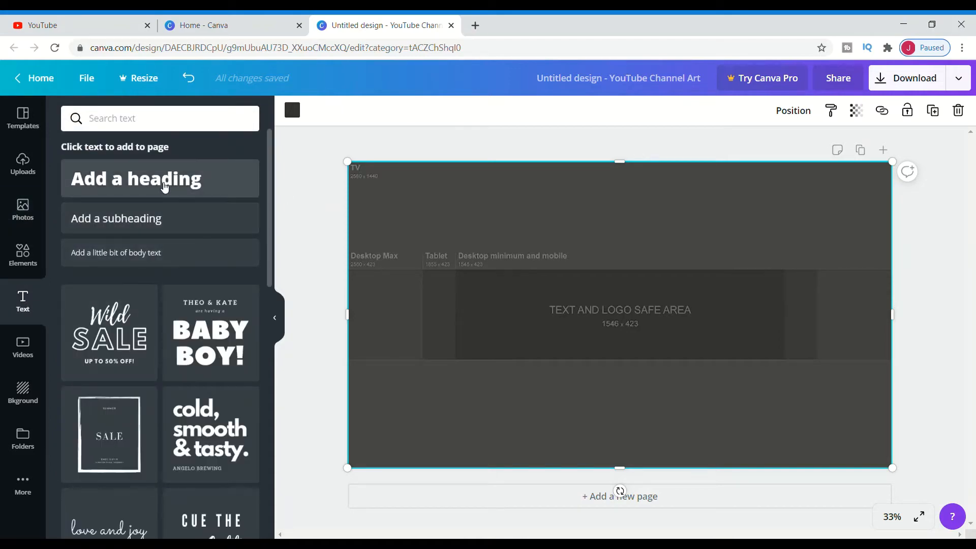
click(164, 179)
text(Di)
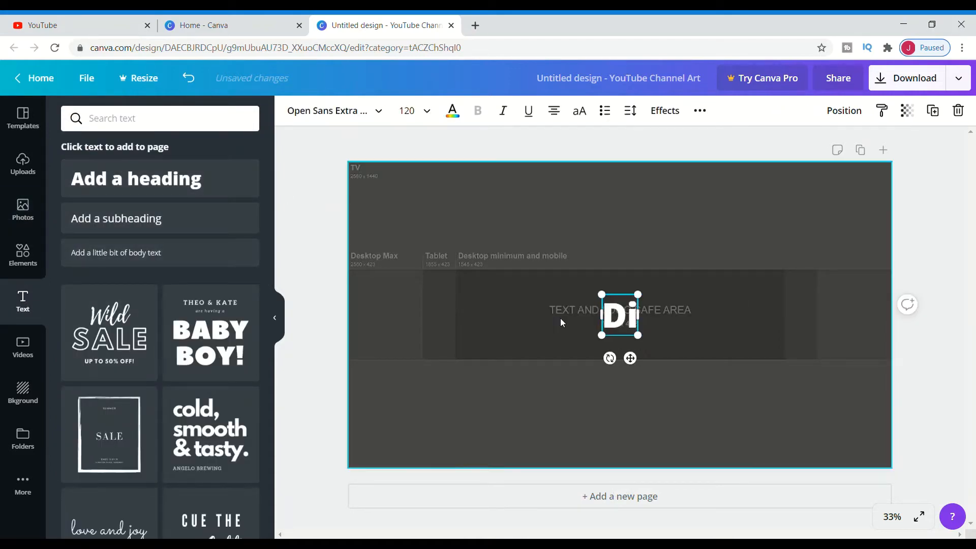
text(gital)
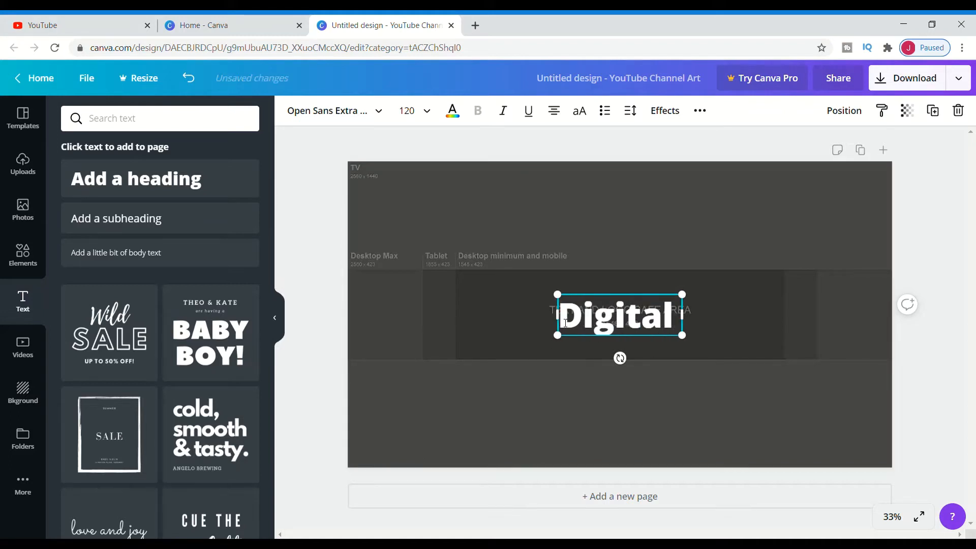
text( Diamond Standard)
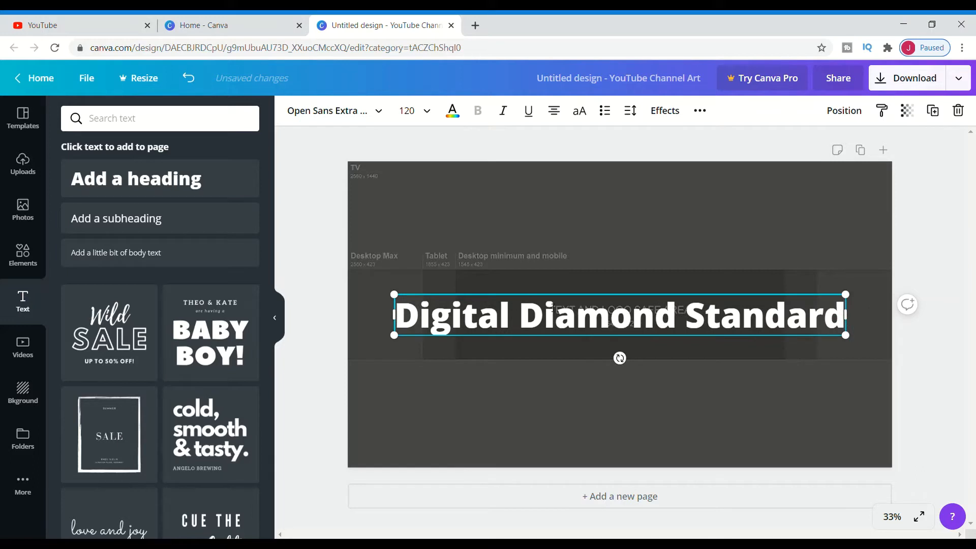
Set the heading's font size to 60, nudge it slightly upward, and change its font to Bukhari Script
click(417, 116)
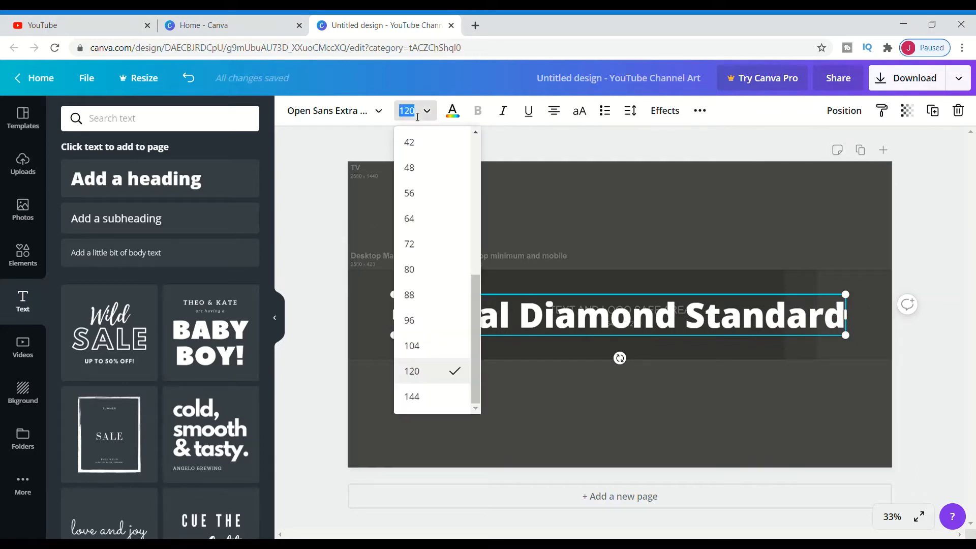
text(60)
key(Return)
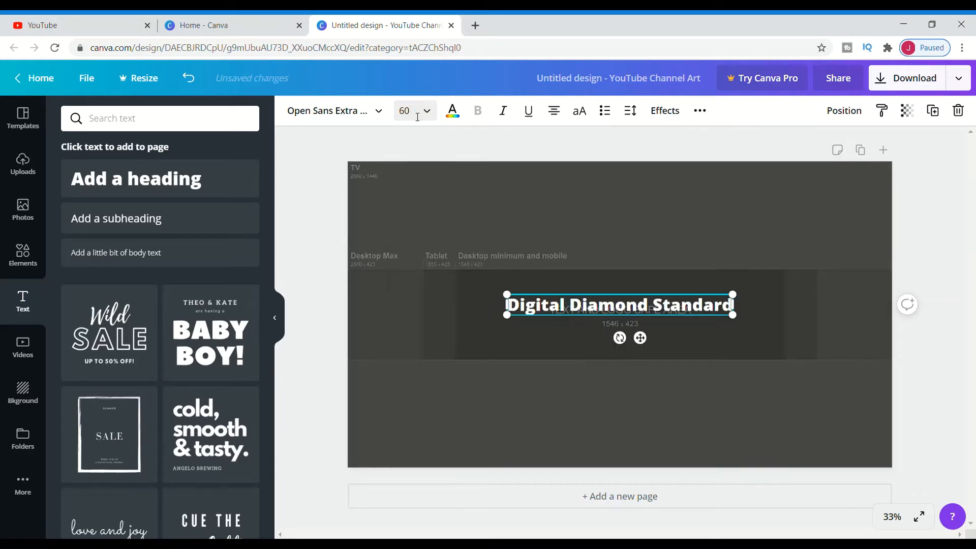
drag(641, 339, 641, 328)
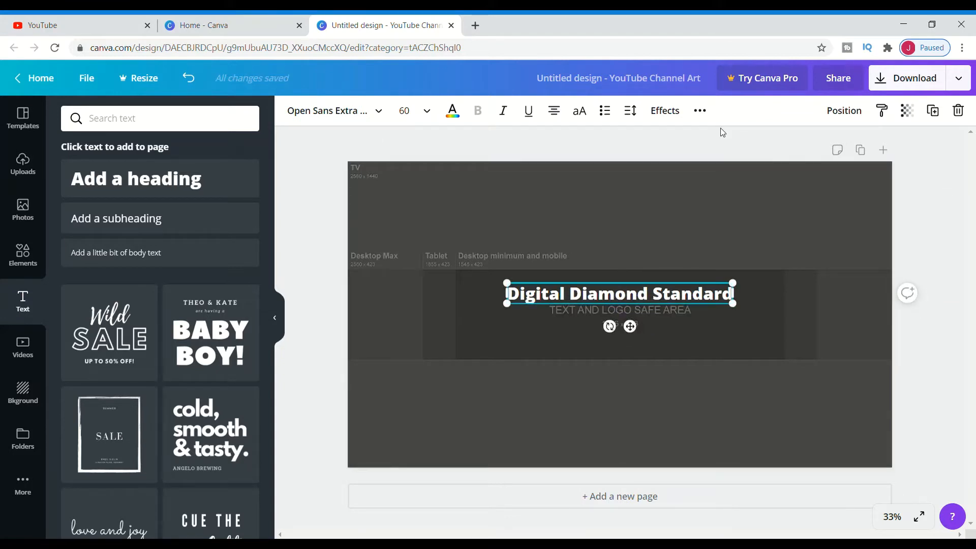
click(377, 112)
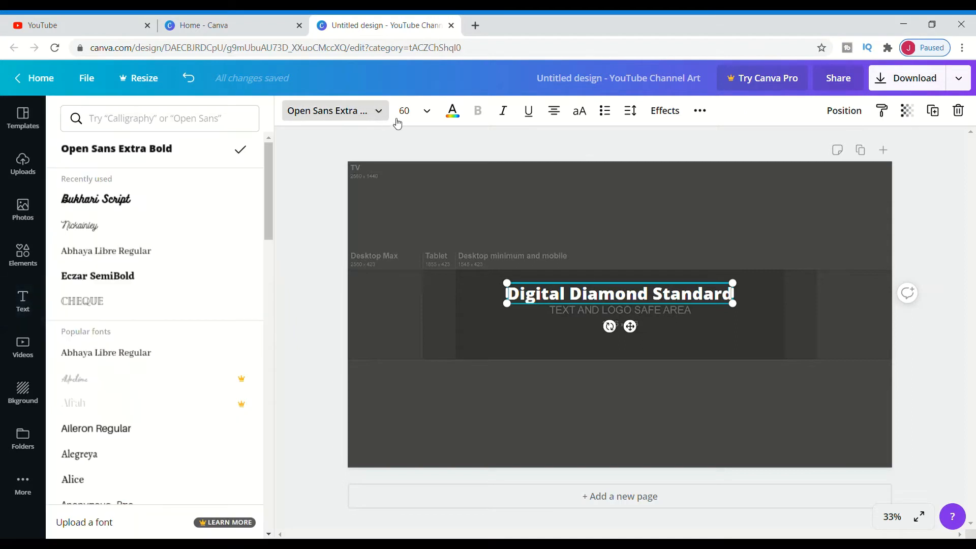
click(162, 209)
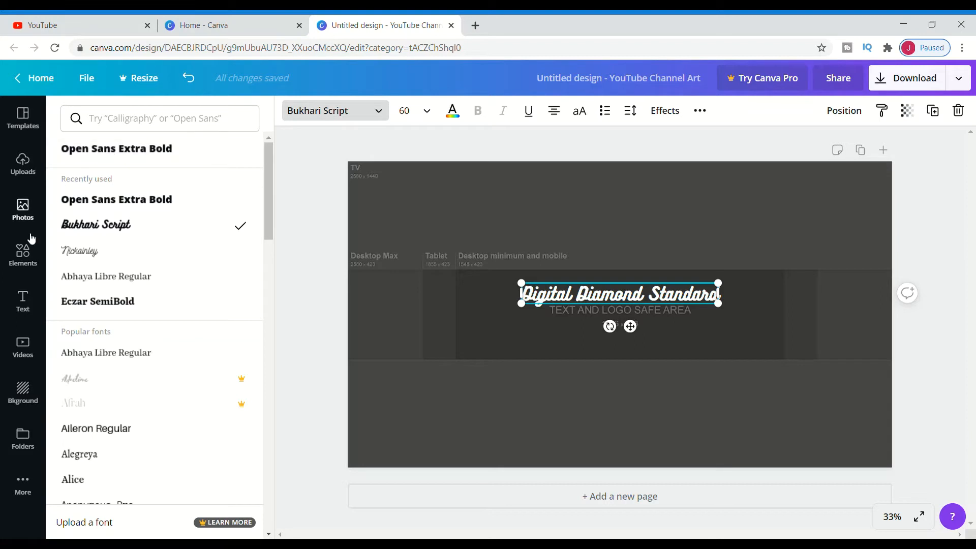
Add the Snapchat icon and shrink it into the lower left of the safe area
click(23, 254)
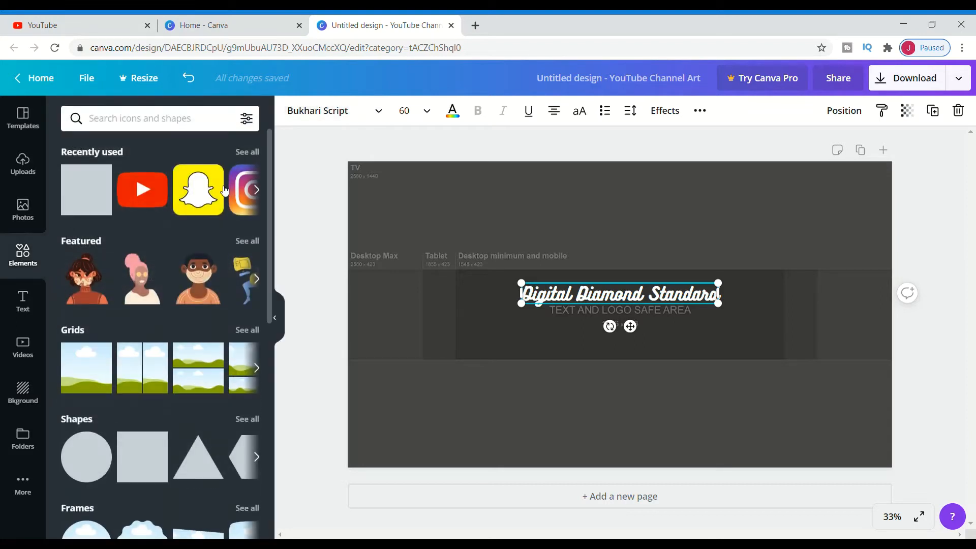
click(195, 195)
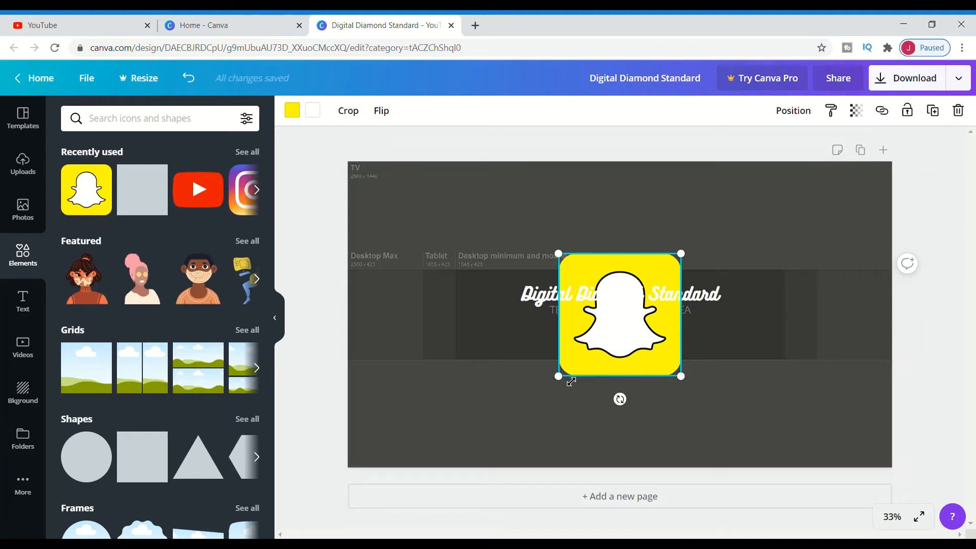
drag(558, 376, 473, 349)
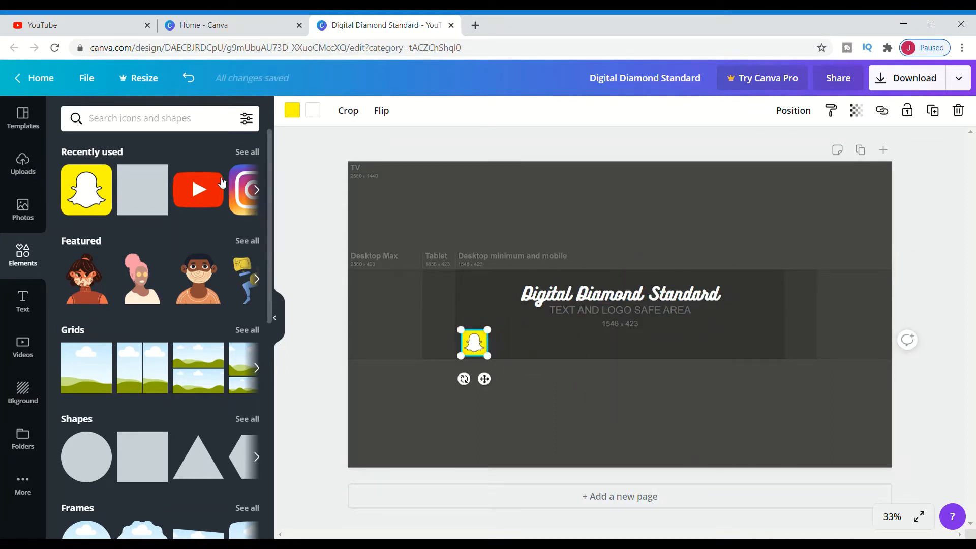
Search elements for twitter, add the blue Twitter bird, and shrink it beside the Snapchat icon
click(157, 121)
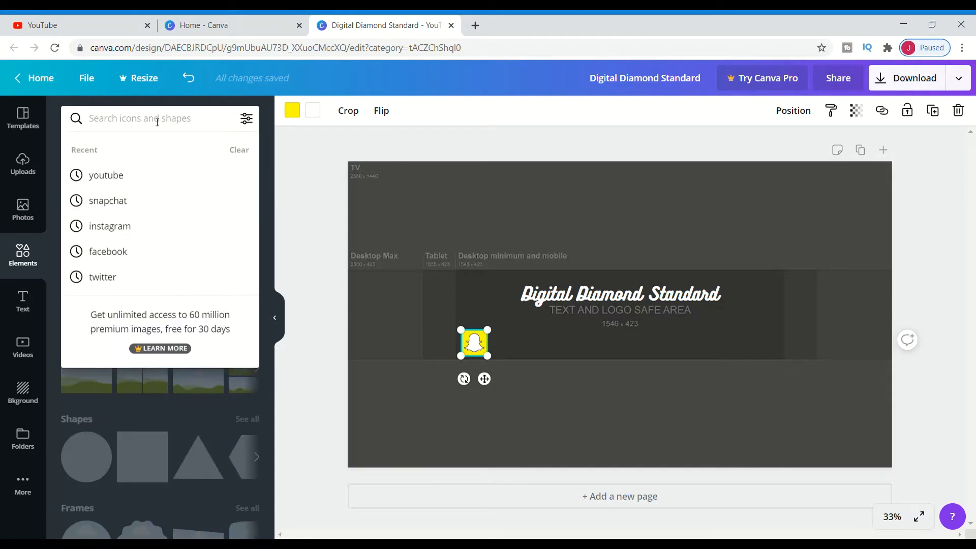
text(twitter)
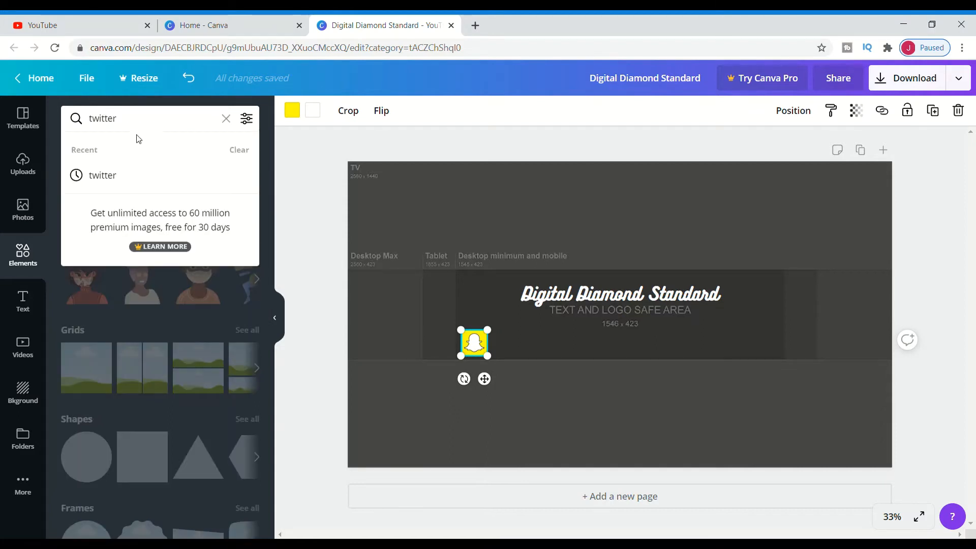
key(Return)
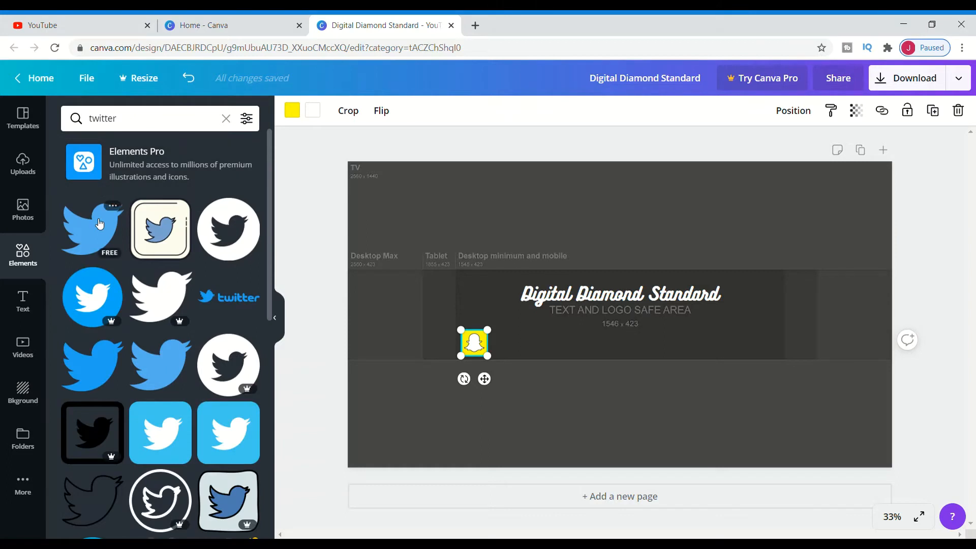
click(100, 224)
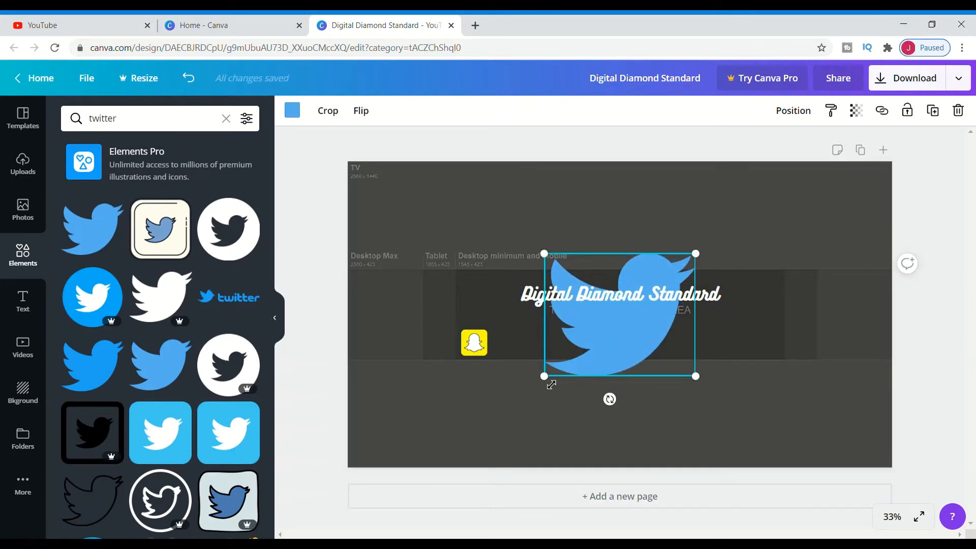
drag(551, 385, 508, 351)
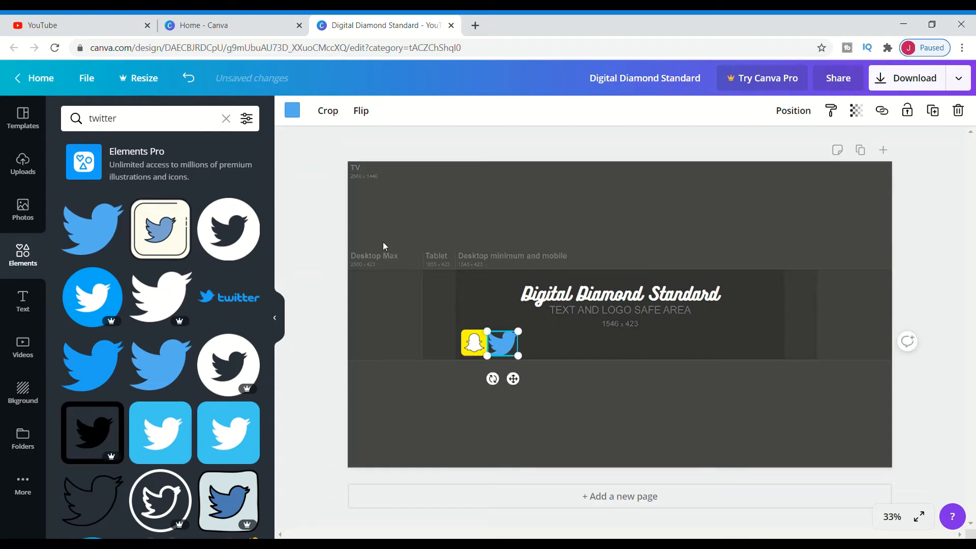
click(542, 346)
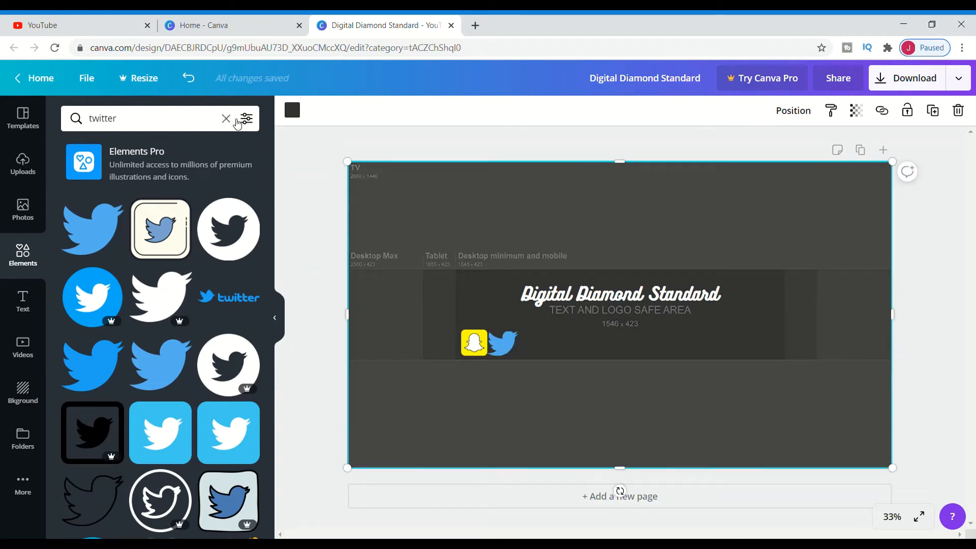
click(226, 119)
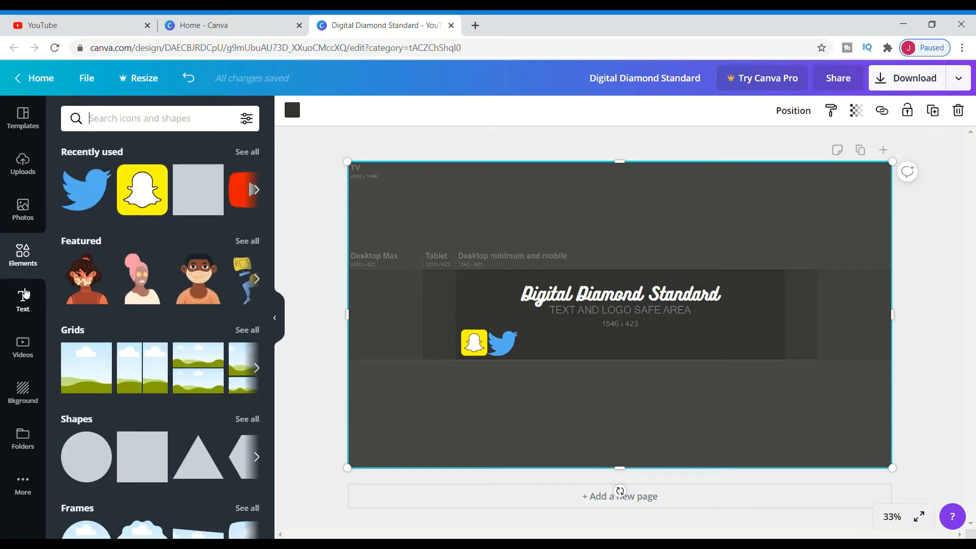
click(26, 295)
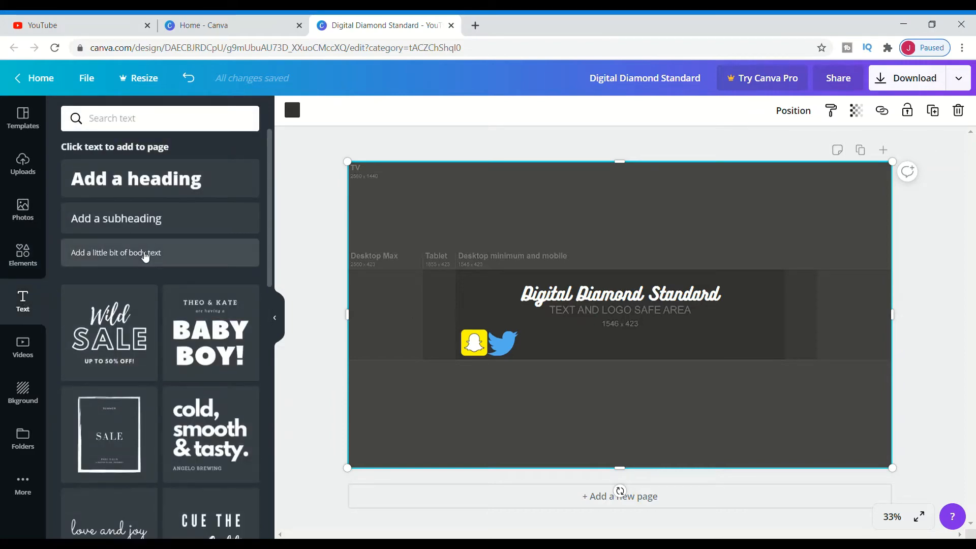
click(145, 256)
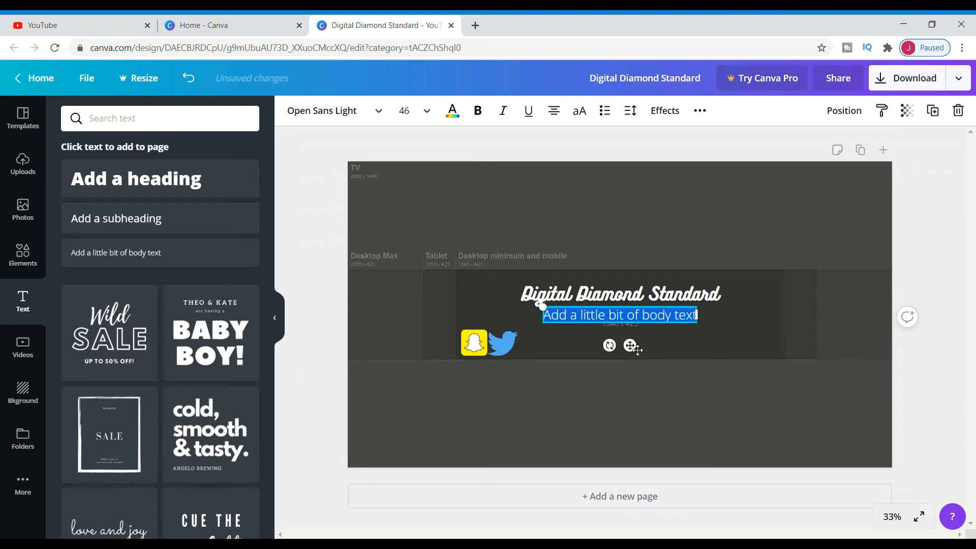
drag(636, 349, 608, 375)
text(@)
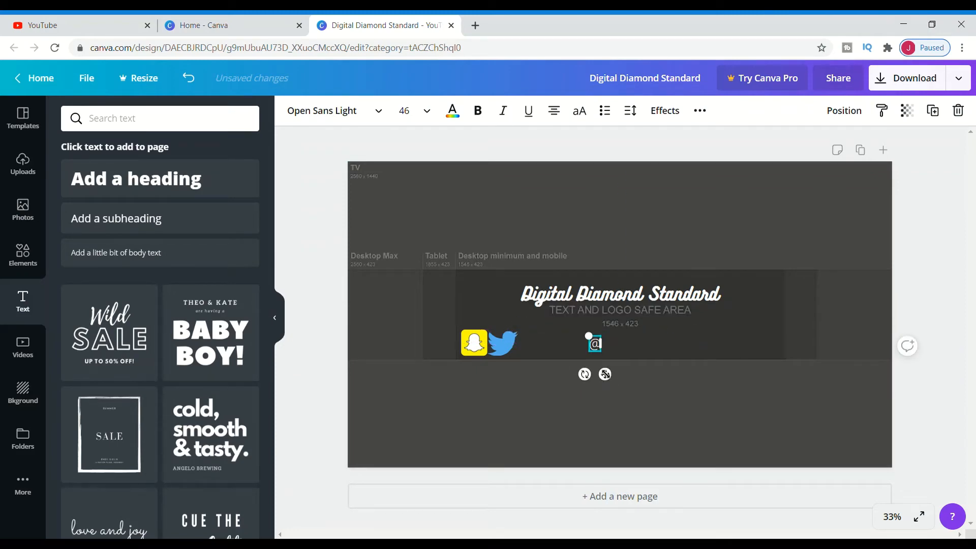
text(jdiamdnd)
drag(574, 379, 571, 379)
click(939, 178)
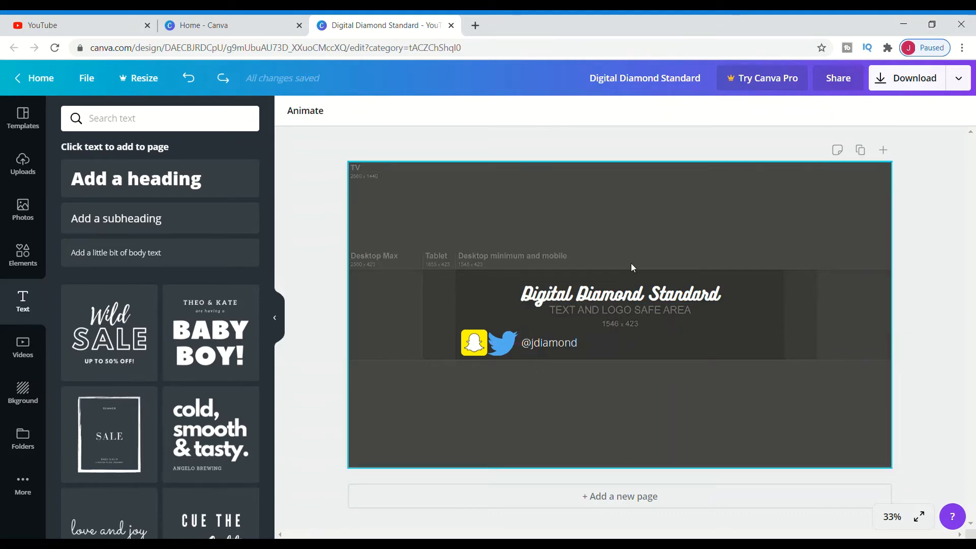
click(475, 348)
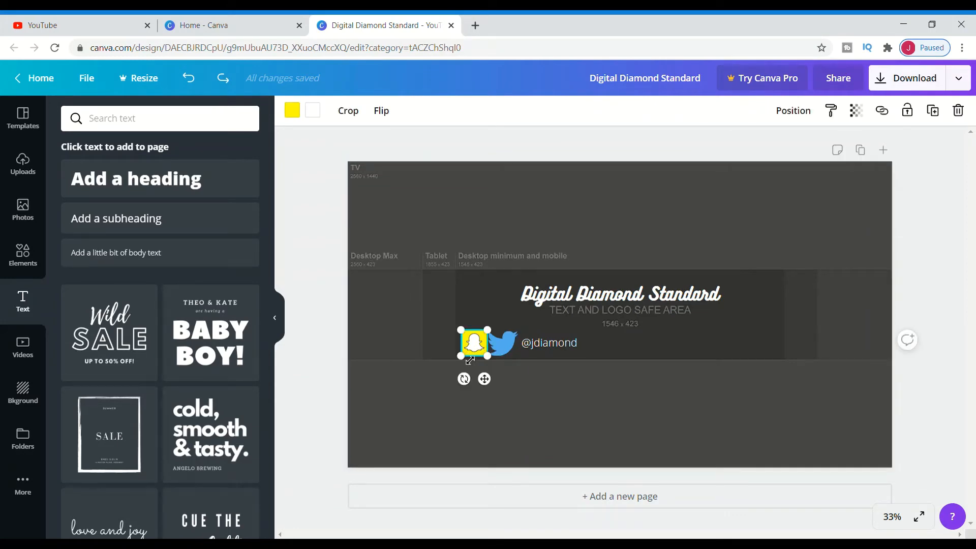
drag(468, 362, 533, 343)
click(498, 348)
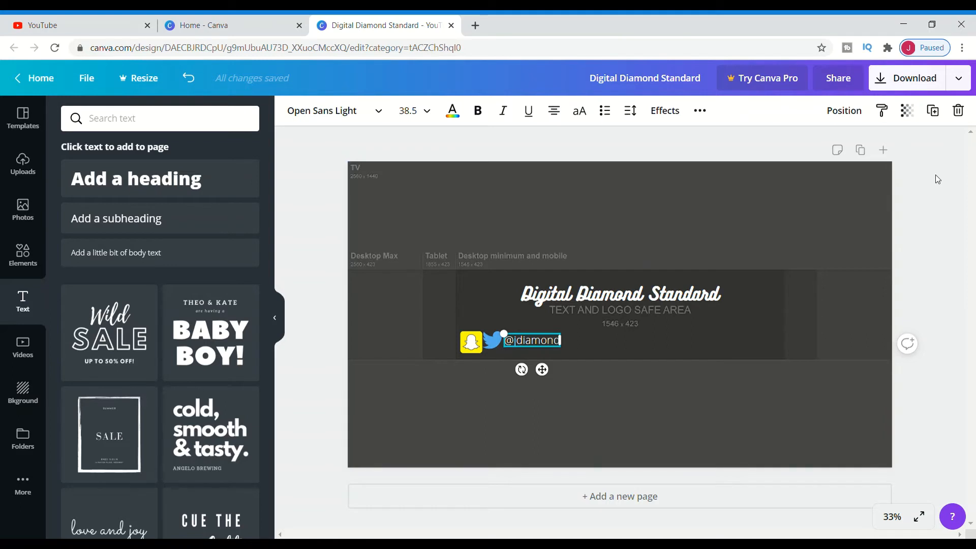
click(735, 131)
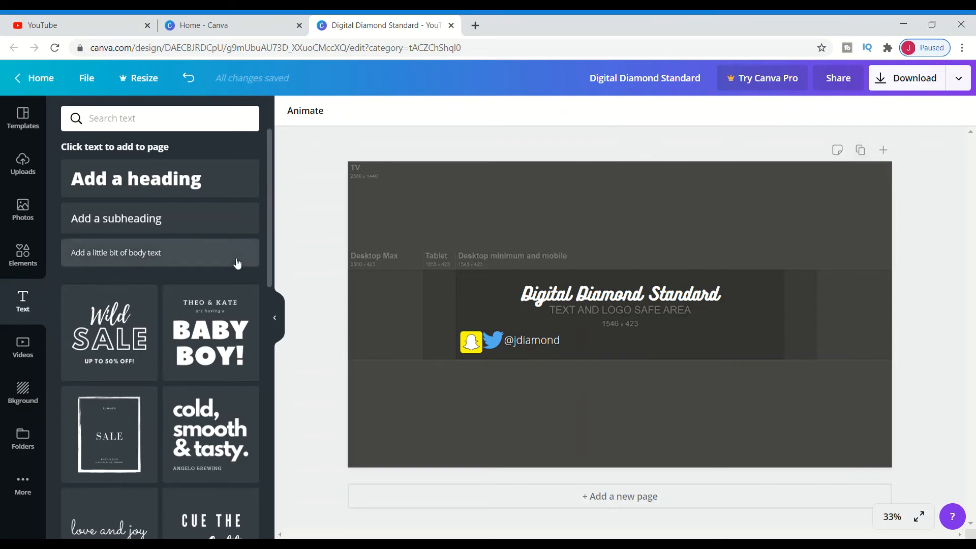
Add the uploaded J diamond logo and shrink it to sit centred below the title
click(22, 163)
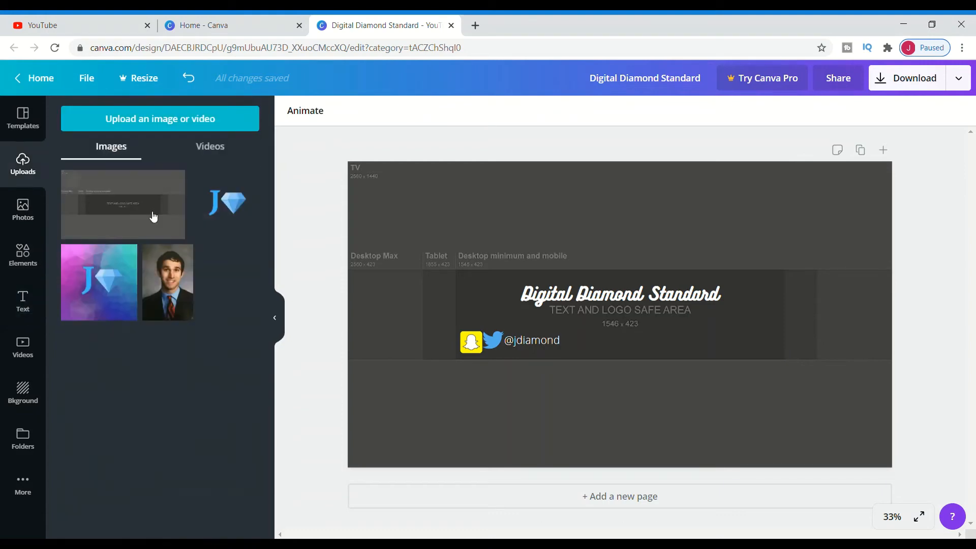
click(225, 202)
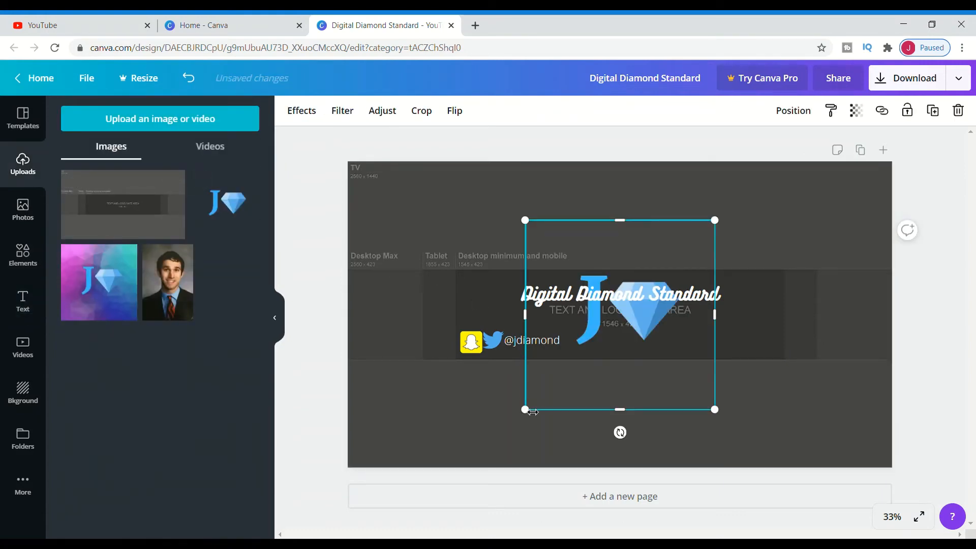
drag(533, 418, 619, 337)
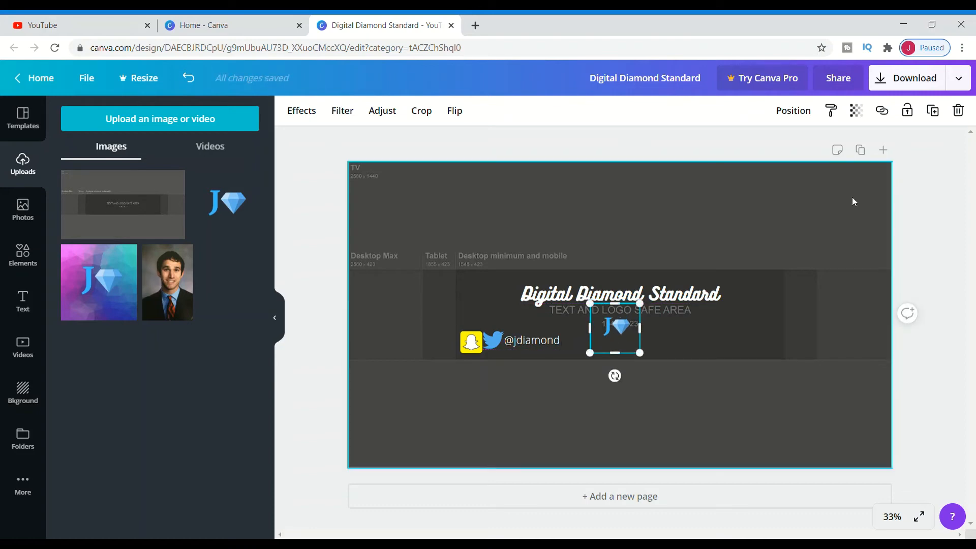
click(597, 149)
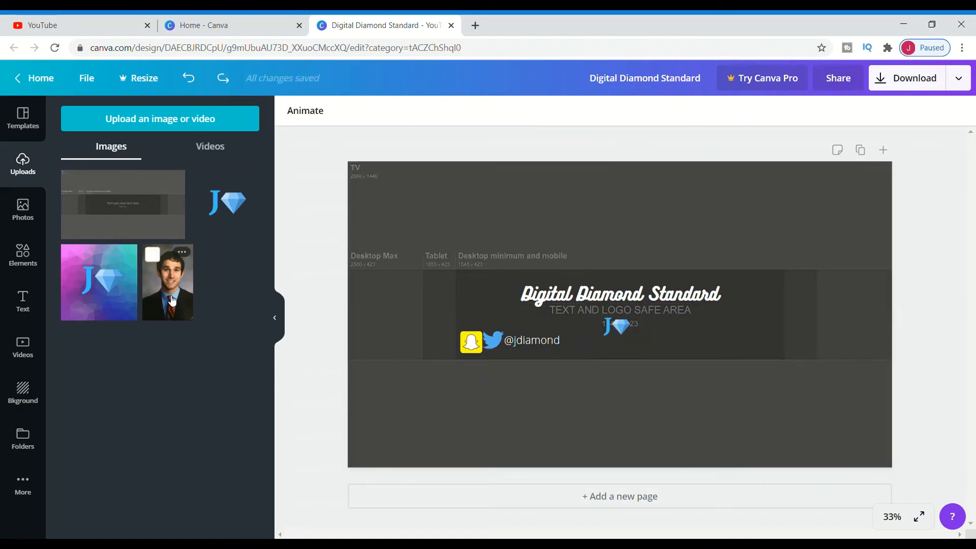
Add the YouTube play icon, shrink it and place it just right of the J diamond logo
click(29, 257)
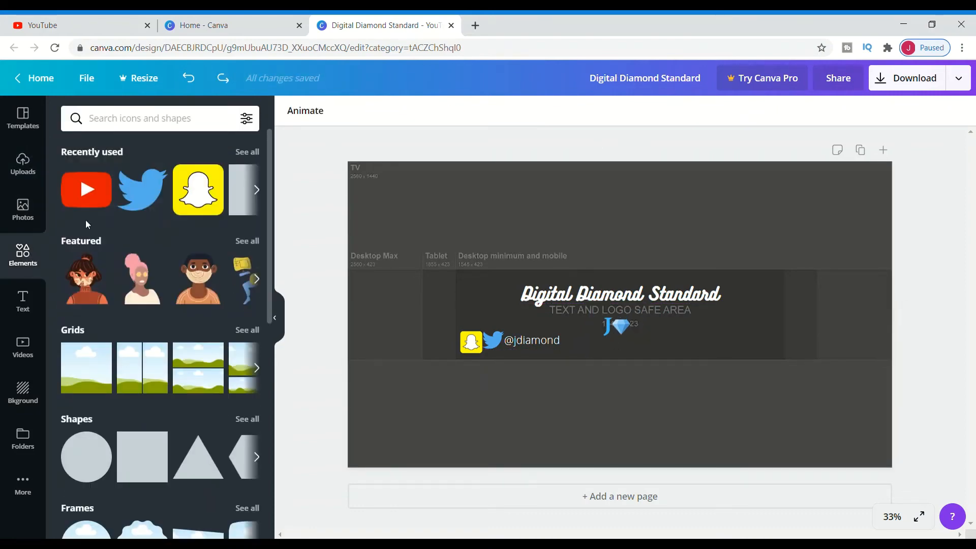
click(91, 202)
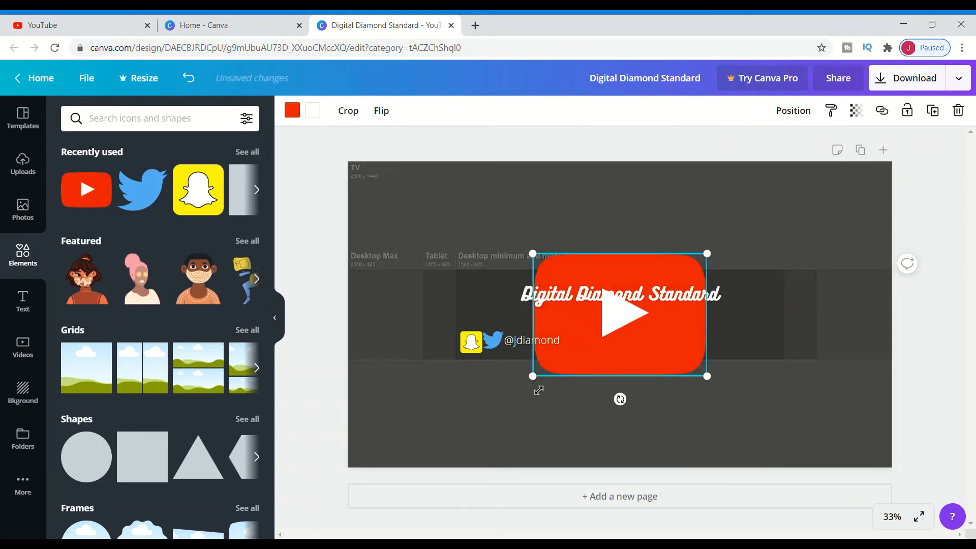
drag(538, 385, 658, 336)
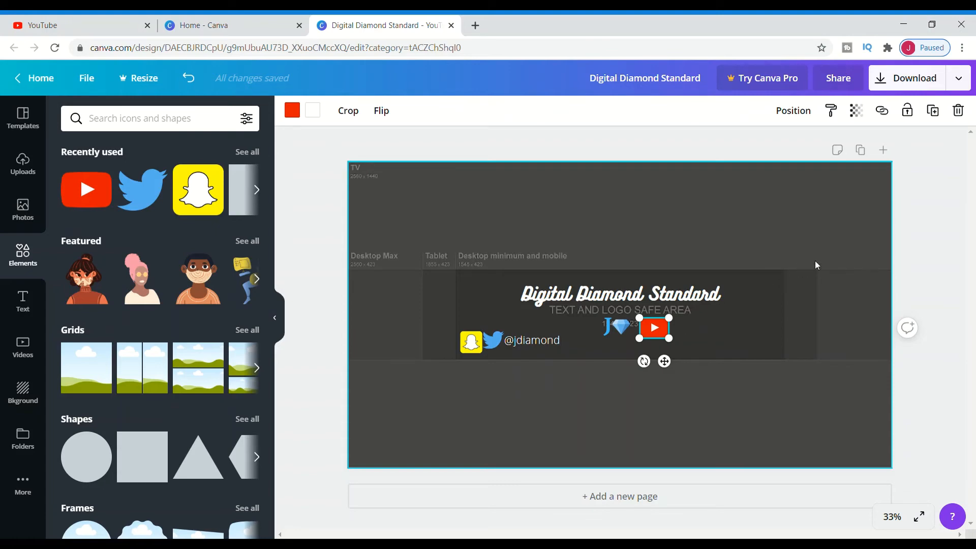
click(703, 335)
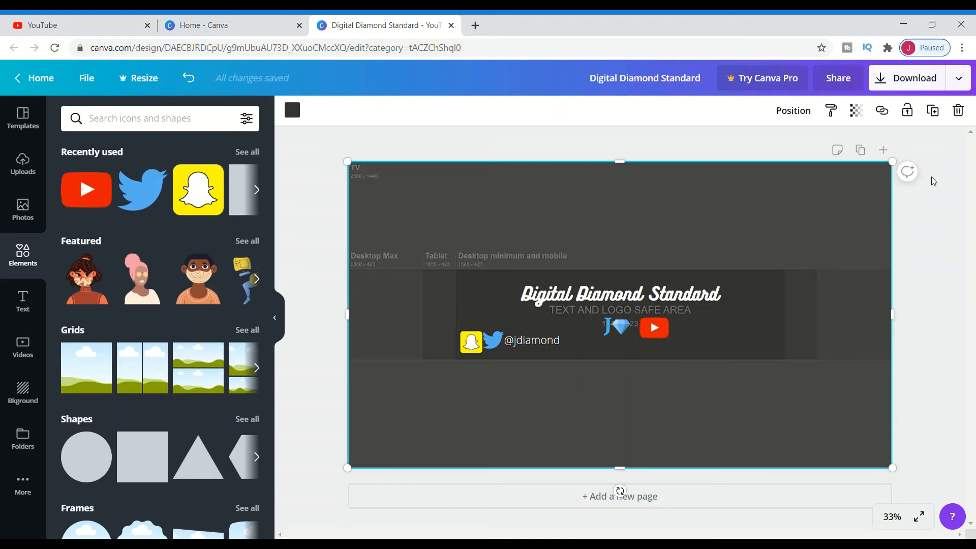
mouse_move(664, 330)
mouse_down()
mouse_move(647, 328)
mouse_move(661, 328)
mouse_up()
click(614, 253)
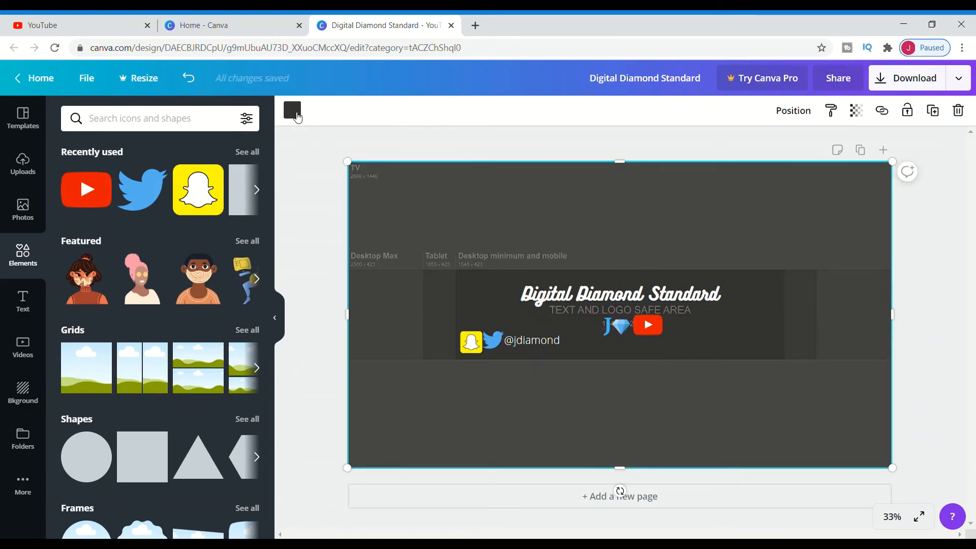
Change the overlay rectangle's colour to light purple and set its transparency to 100
click(292, 110)
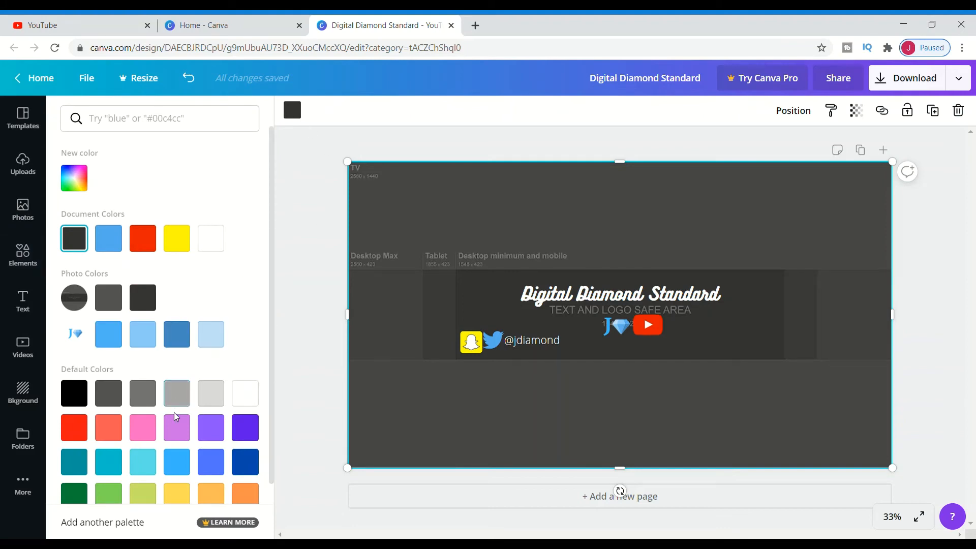
click(179, 431)
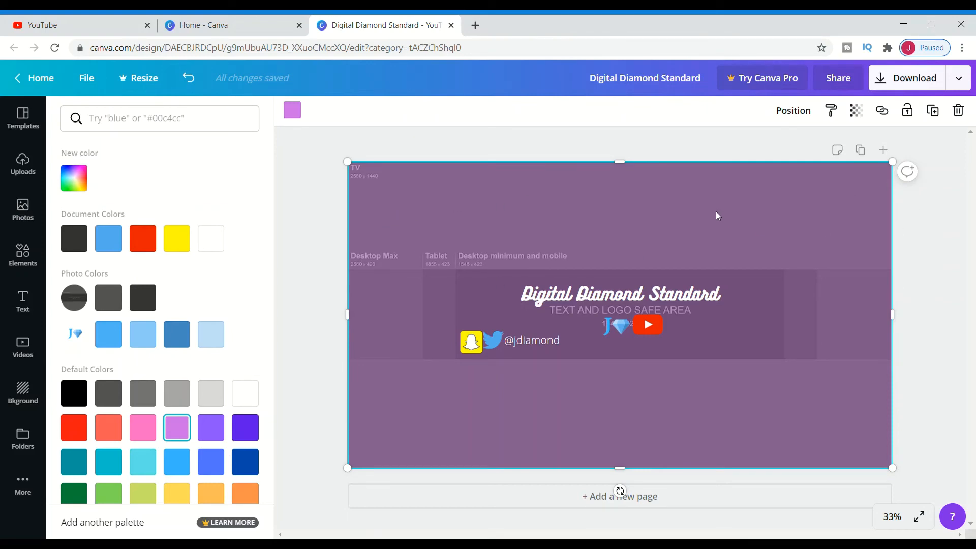
click(856, 111)
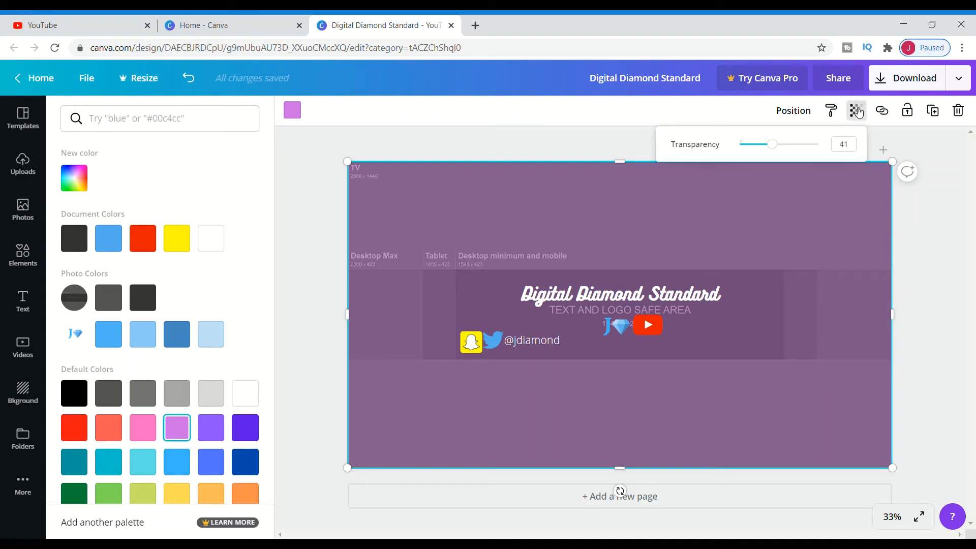
drag(772, 145, 830, 148)
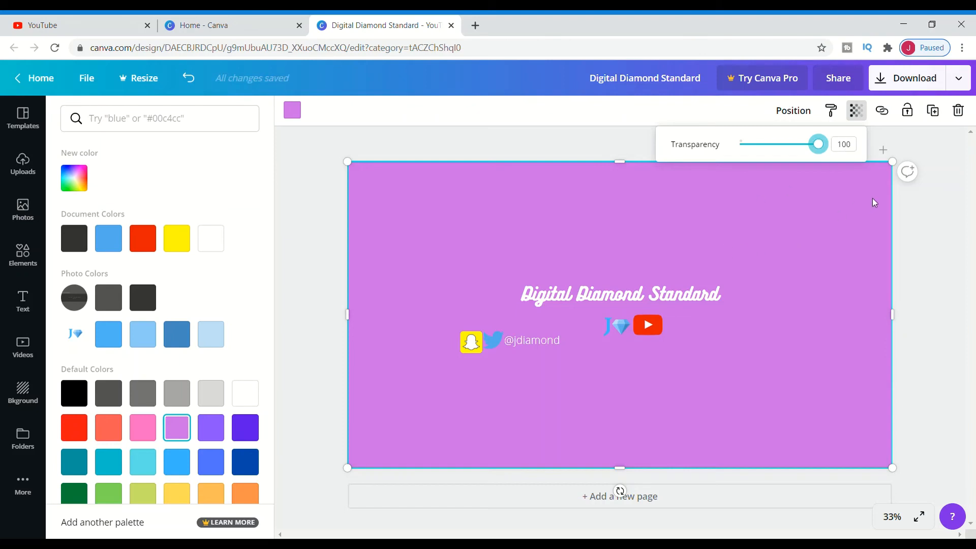
Download the finished banner as a PNG file
click(915, 85)
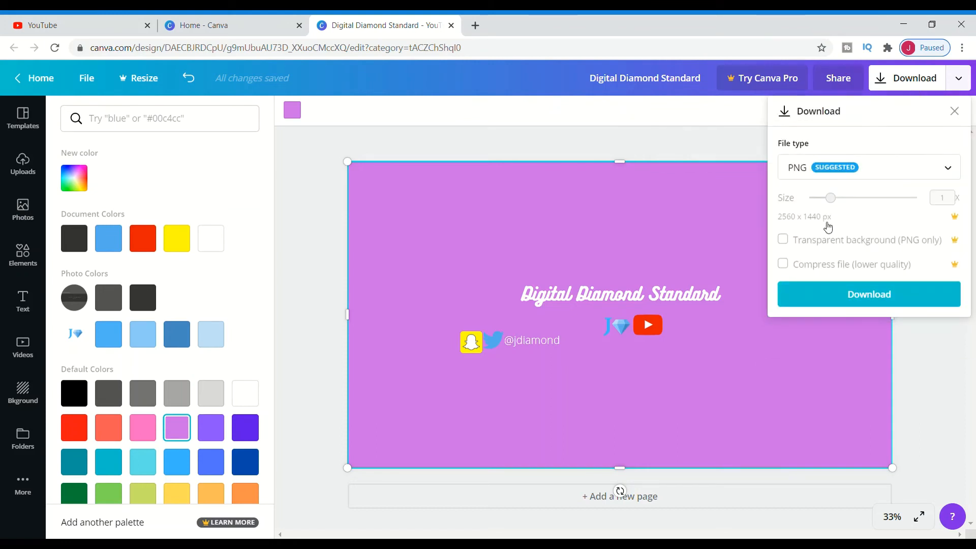
click(819, 297)
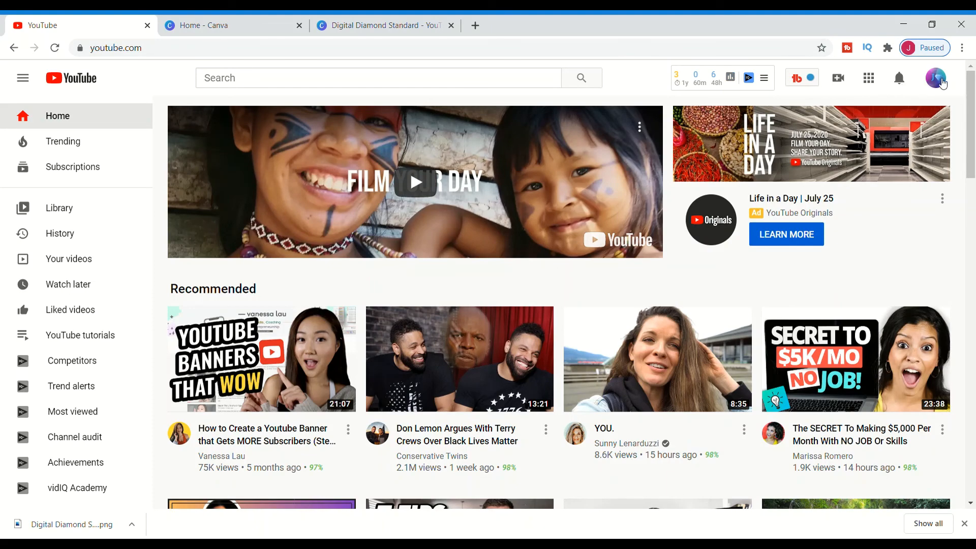
Switch to YouTube, open your channel page and enter channel customization
click(941, 83)
click(827, 138)
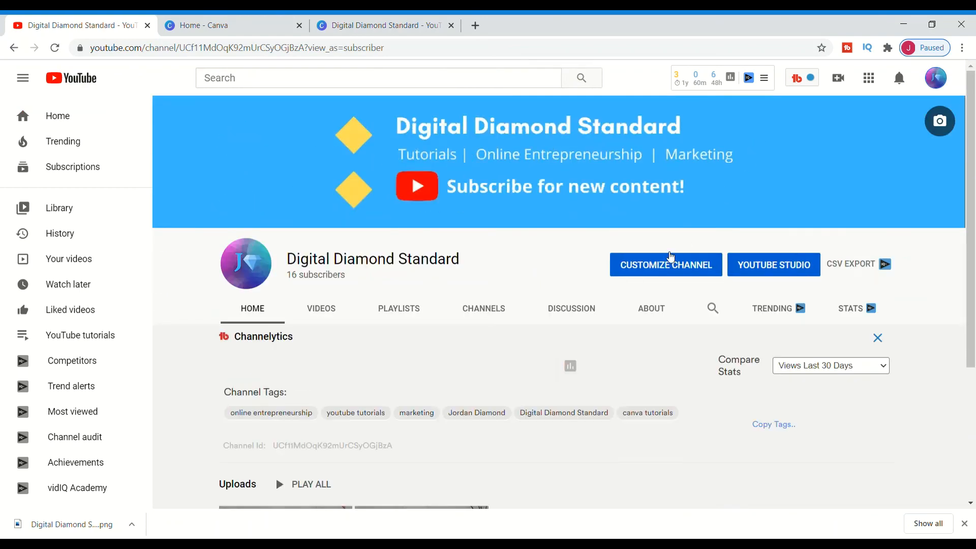
click(661, 264)
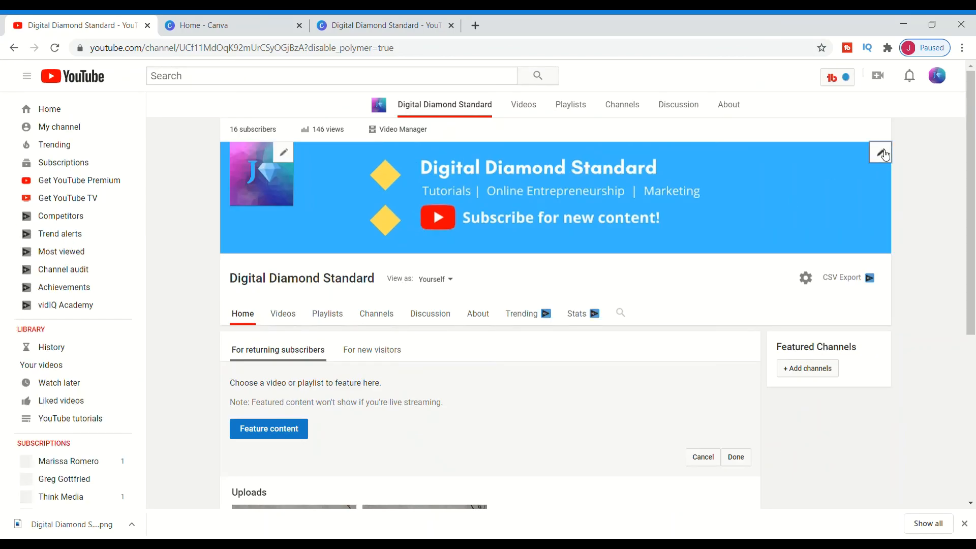
Edit the channel art and upload the downloaded Digital Diamond Standard PNG from the computer
click(883, 131)
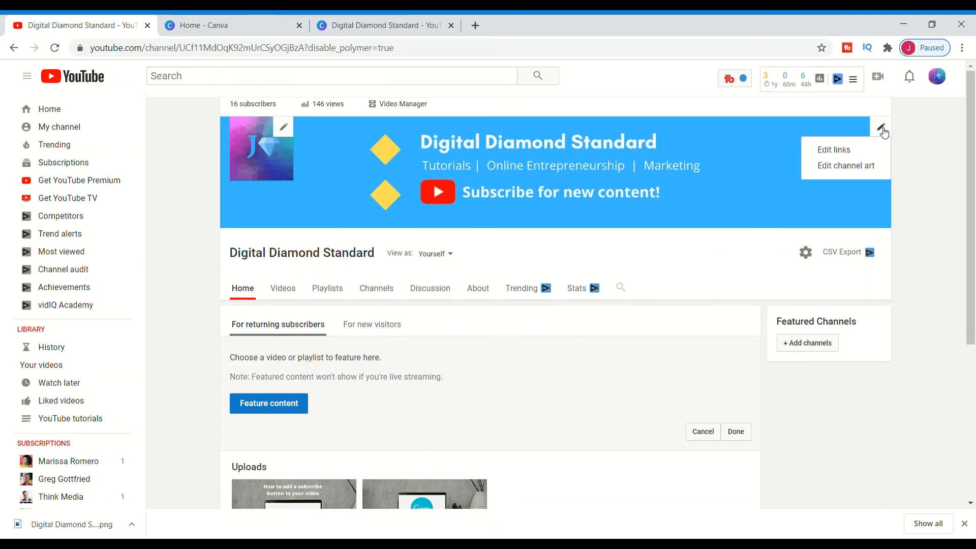
click(826, 164)
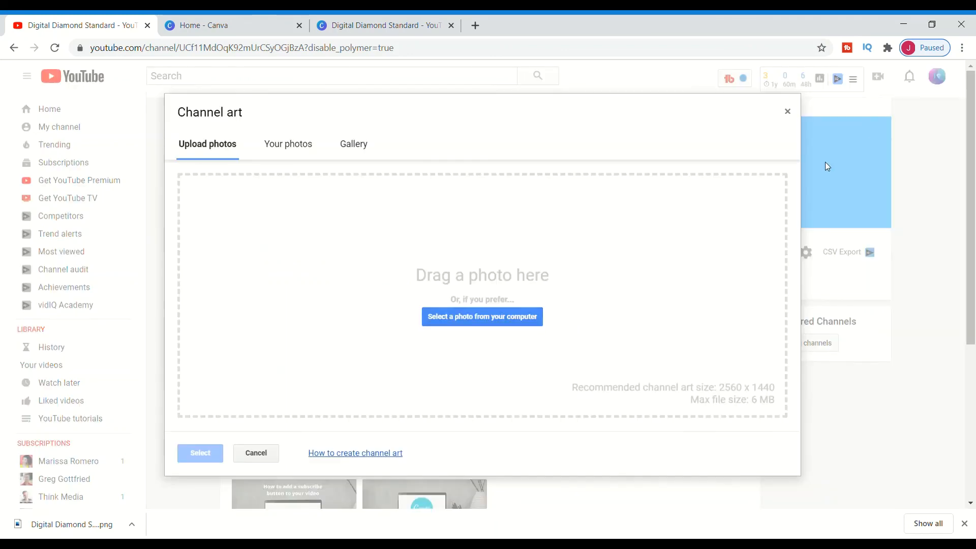
click(472, 325)
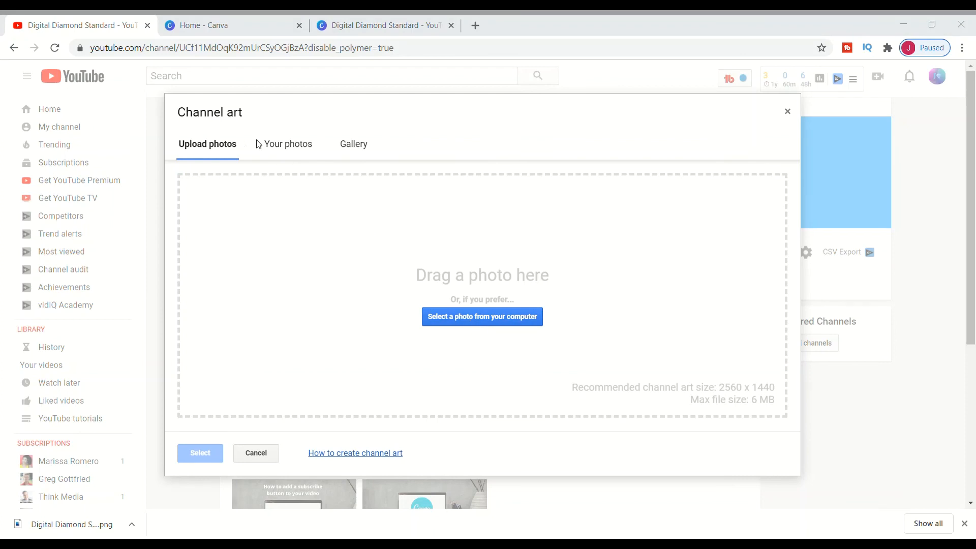
double_click(204, 122)
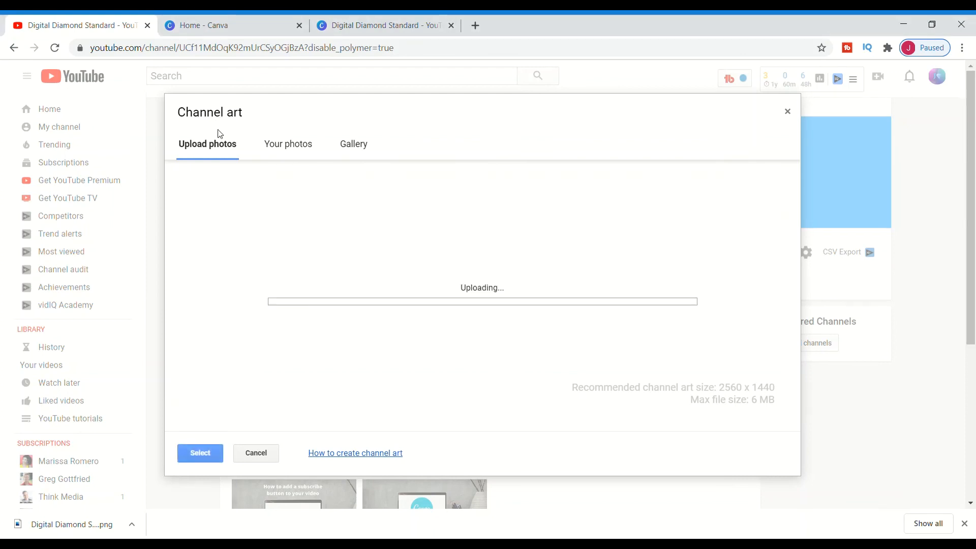